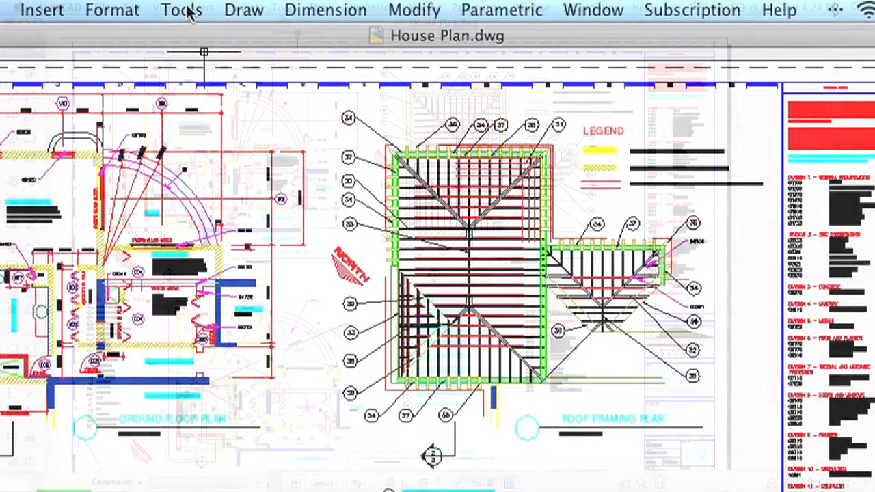
# Bring up the Properties Inspector and select the cyan multiline text block
pyautogui.click(283, 8)
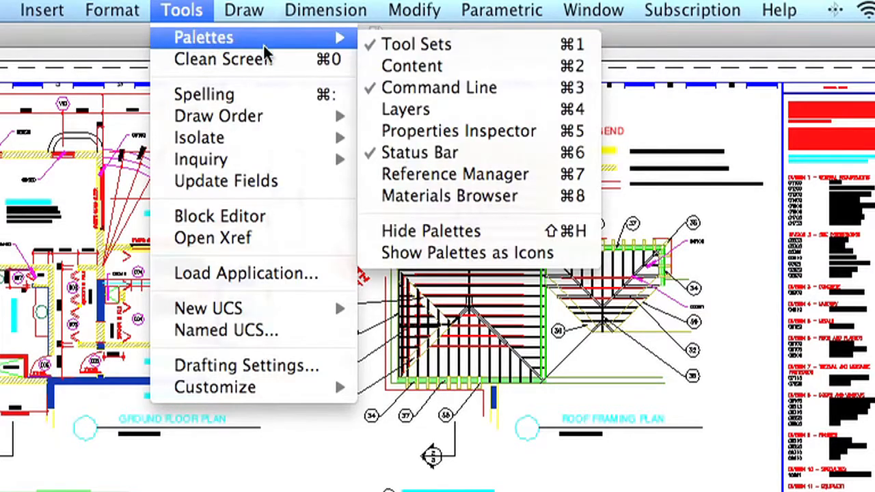
pyautogui.moveTo(204, 38)
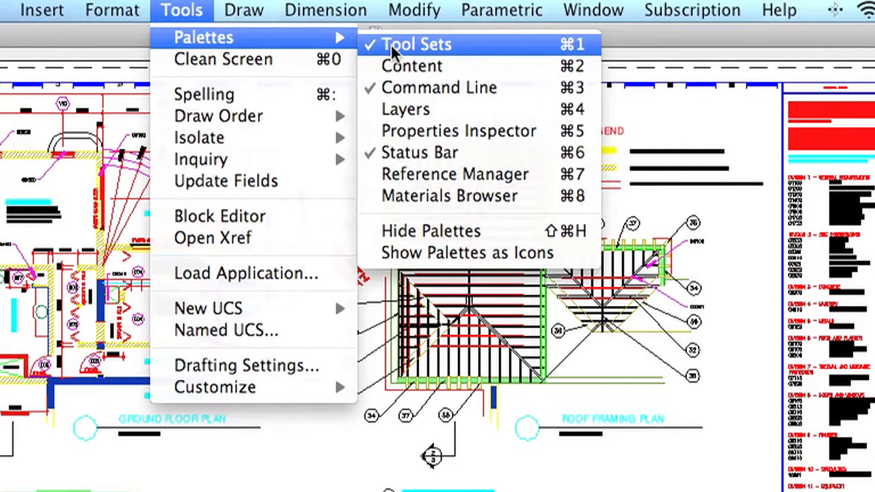
pyautogui.click(459, 131)
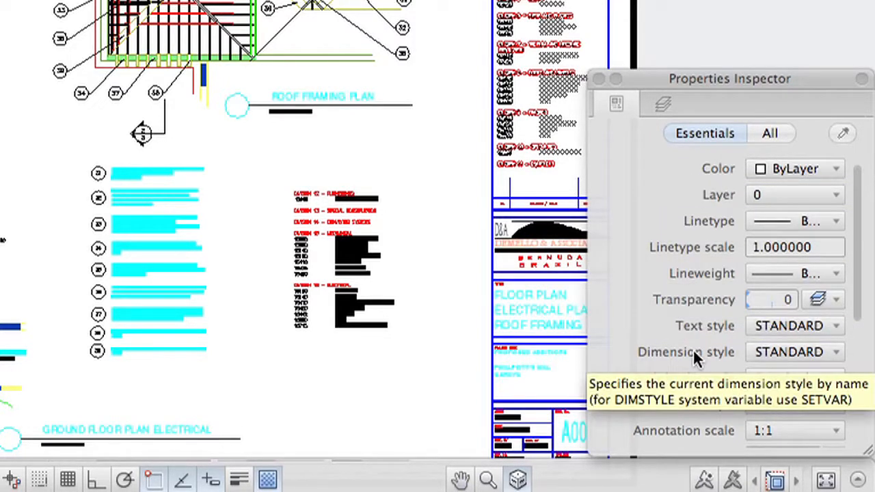
pyautogui.click(157, 232)
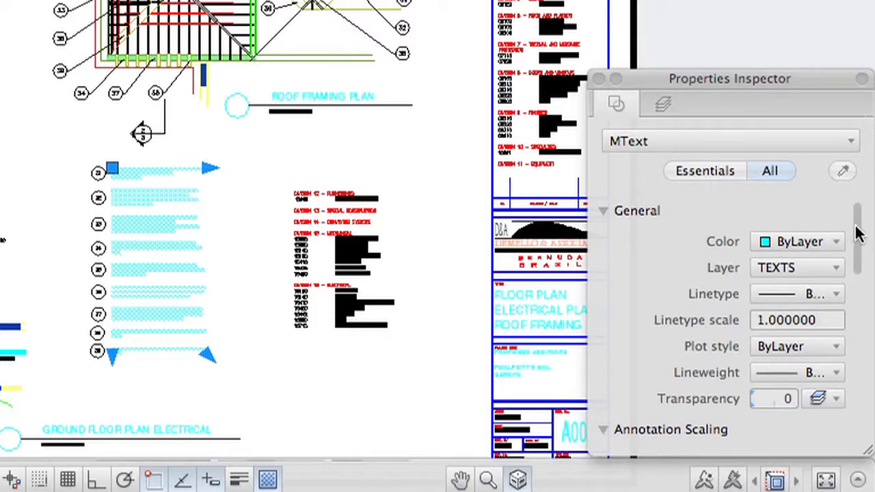
pyautogui.moveTo(859, 232)
pyautogui.mouseDown()
pyautogui.moveTo(863, 252)
pyautogui.moveTo(863, 233)
pyautogui.mouseUp()
pyautogui.moveTo(860, 231); pyautogui.dragTo(860, 424)
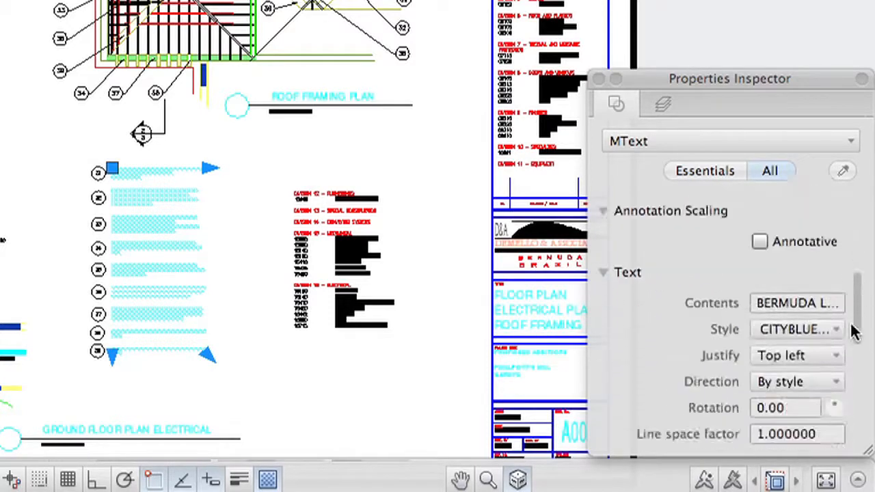
# Scroll the inspector and switch it back to the Essentials property list
pyautogui.moveTo(860, 424); pyautogui.dragTo(860, 219)
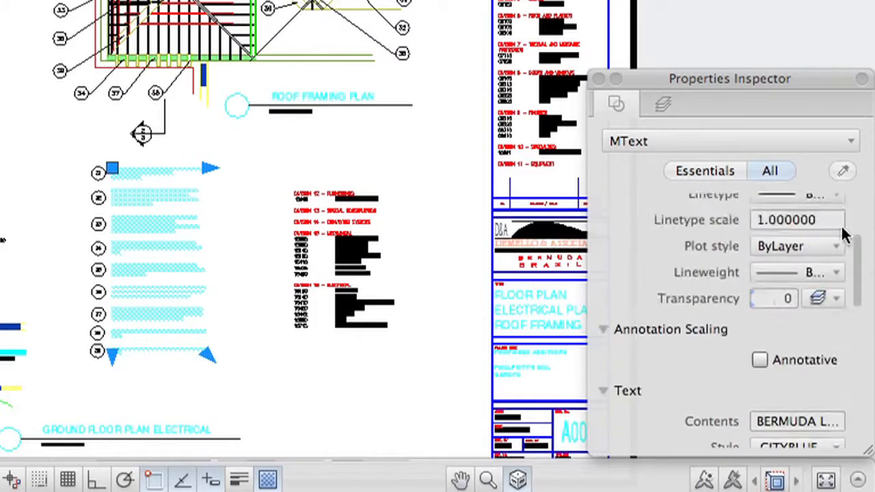
pyautogui.click(699, 170)
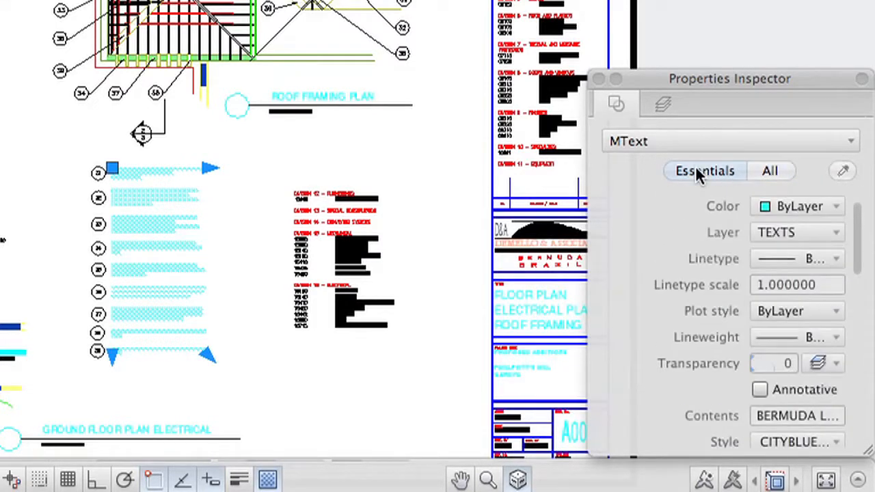
# Select the red legend text block plus the GROUND FLOOR PLAN label to compare shared properties
pyautogui.press('Escape')
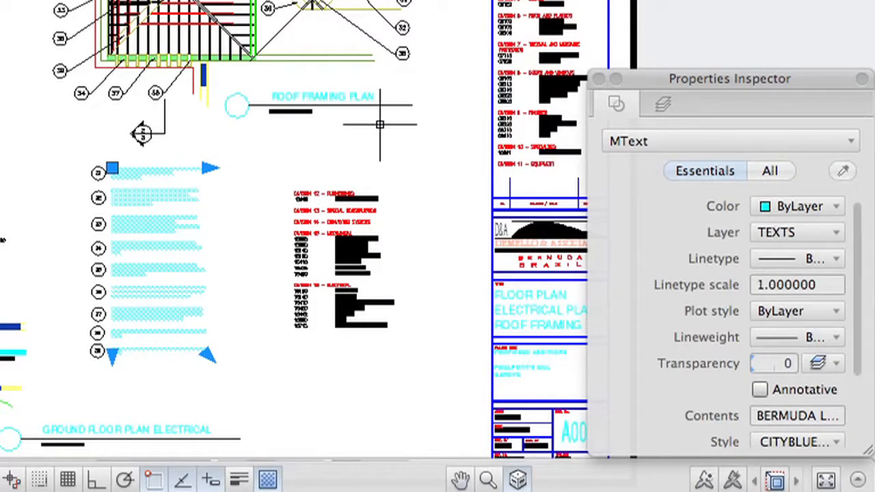
pyautogui.click(342, 206)
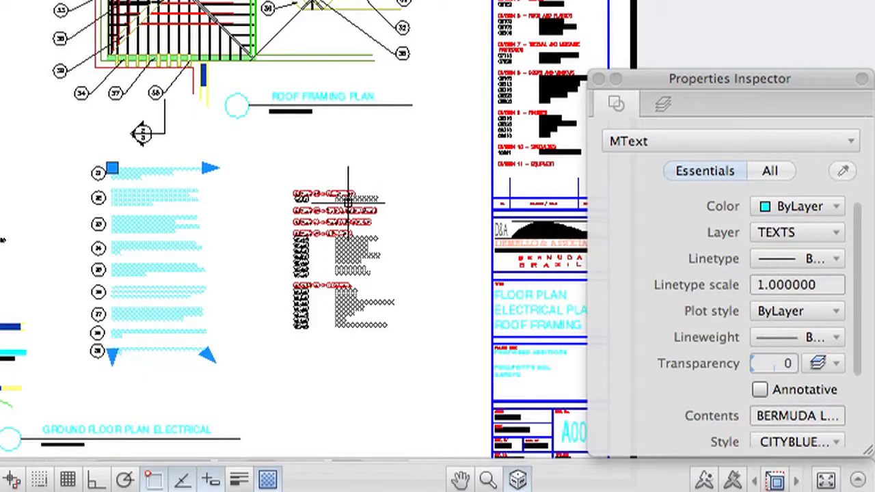
pyautogui.click(349, 209)
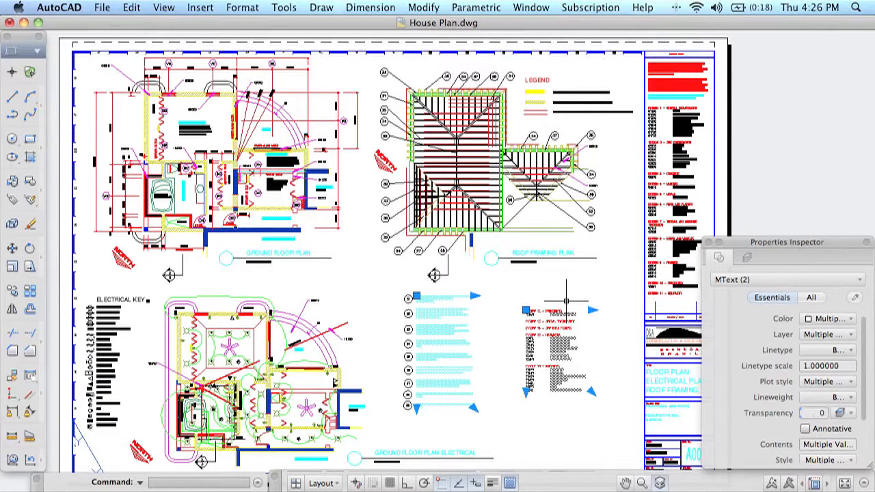
pyautogui.click(318, 259)
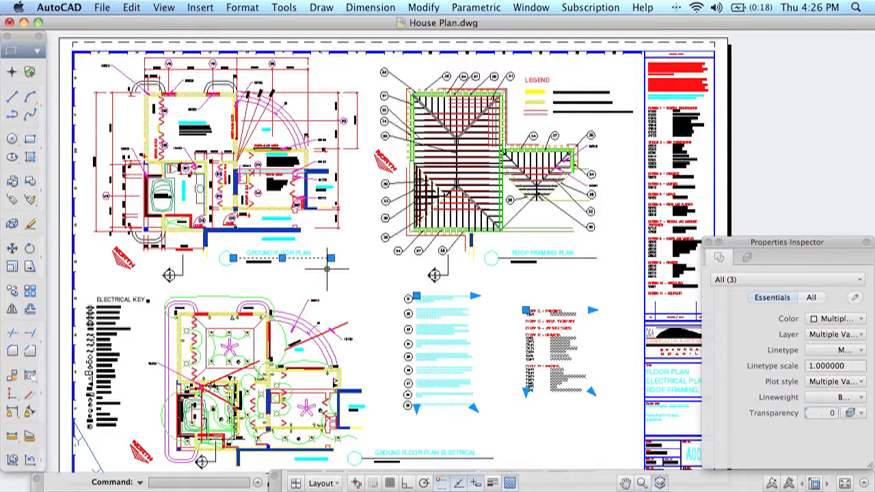
# Clear the selection and start Match Properties from the inspector
pyautogui.press('Escape')
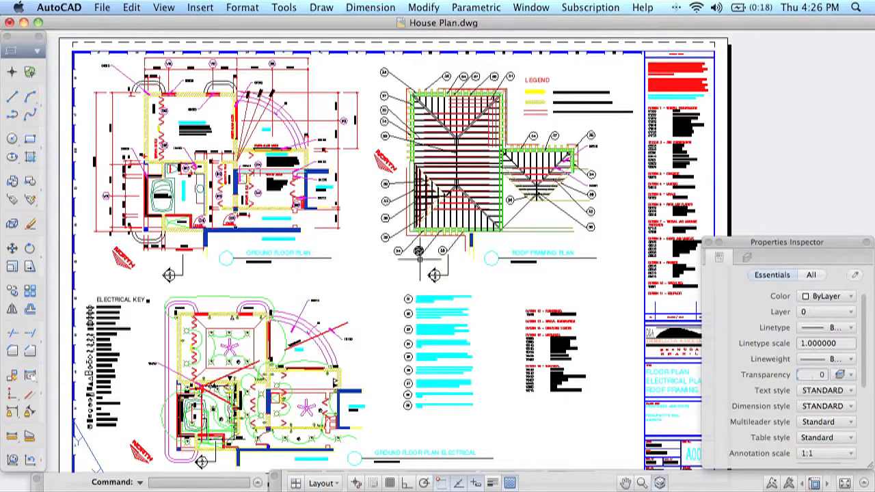
pyautogui.click(856, 275)
# Apply the copied text properties to legend text and the line under ROOF FRAMING PLAN
pyautogui.click(554, 348)
pyautogui.click(444, 335)
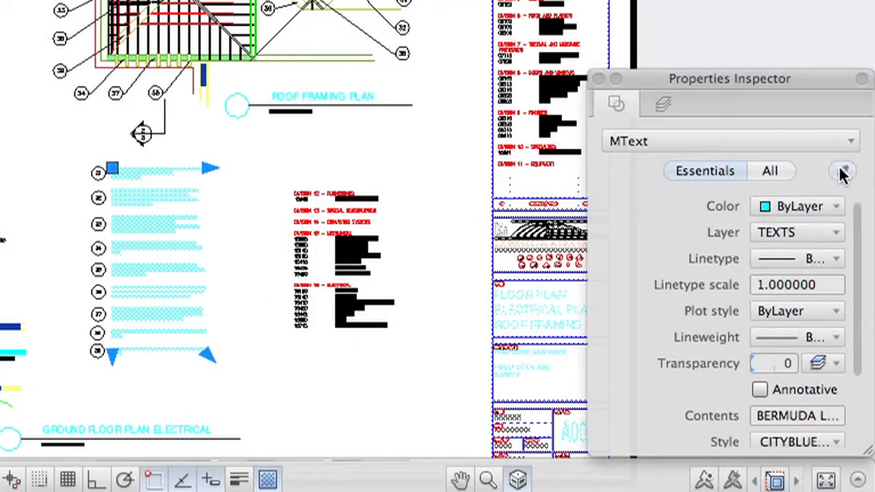
pyautogui.press('Escape')
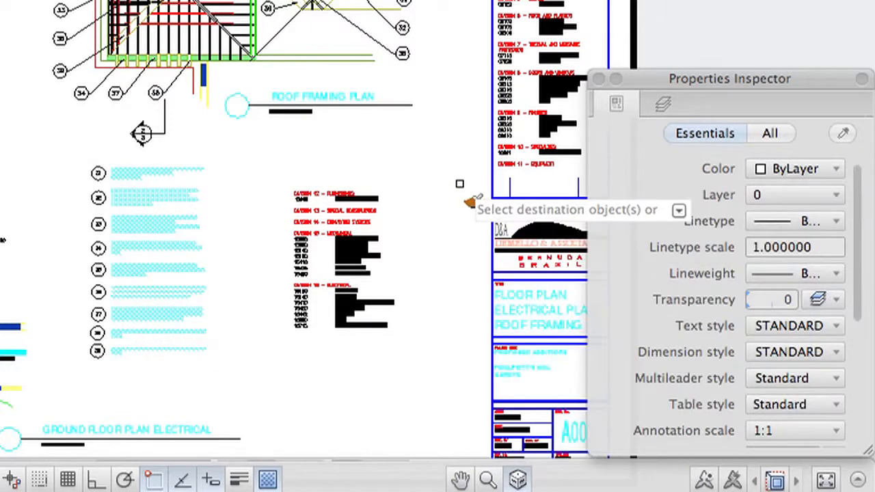
pyautogui.click(400, 108)
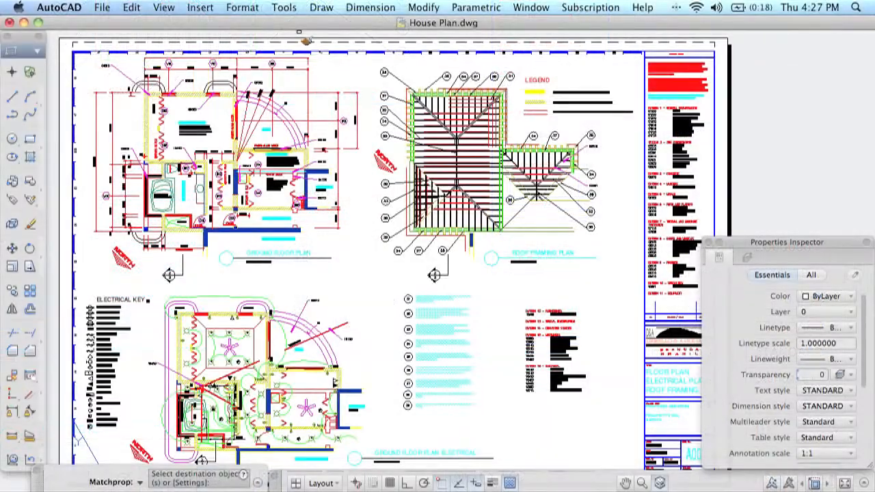
# Bring up the Layers palette and make A-DOOR the current layer
pyautogui.click(284, 8)
pyautogui.moveTo(298, 24)
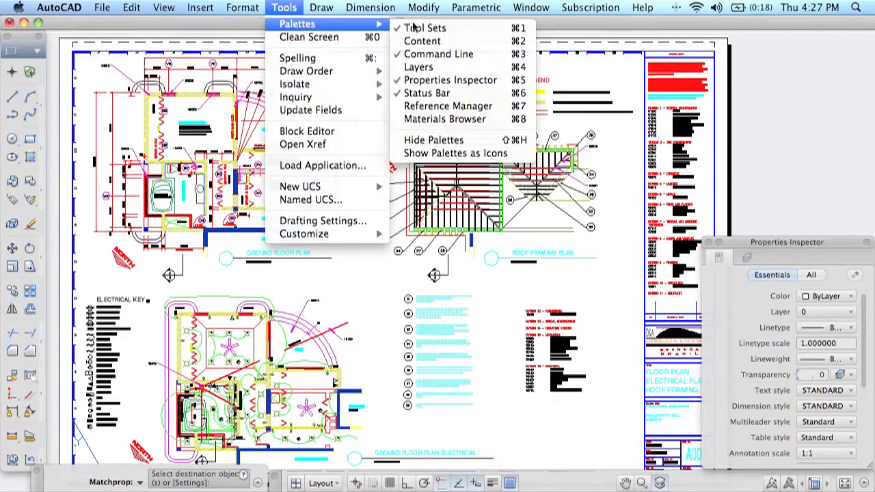
pyautogui.click(419, 67)
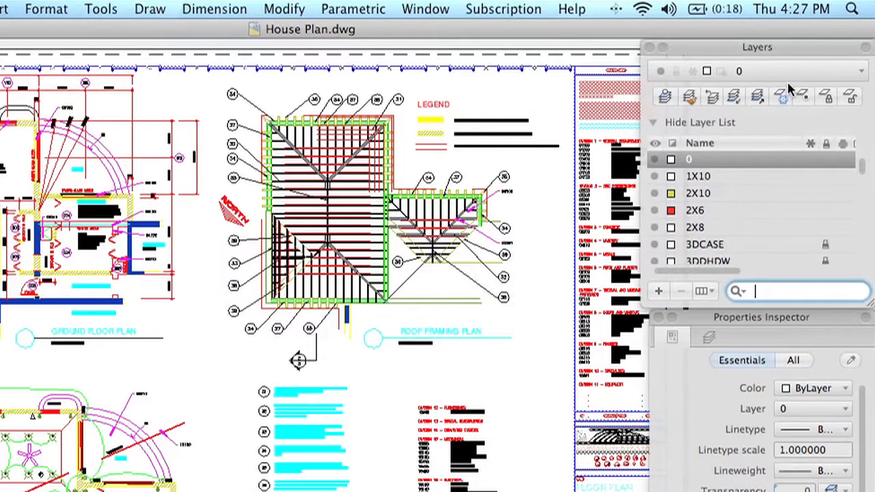
pyautogui.click(809, 74)
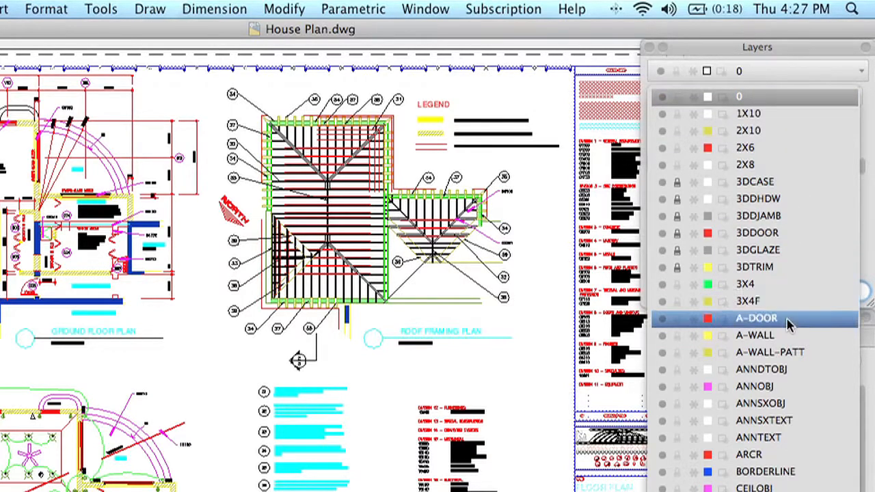
pyautogui.click(756, 318)
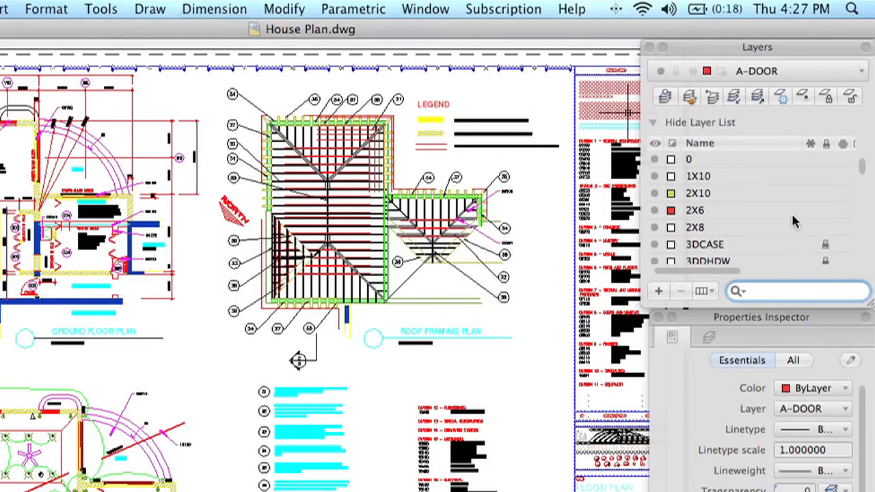
# Review the layer list again and begin changing the ANNOBJ layer's colour
pyautogui.click(810, 71)
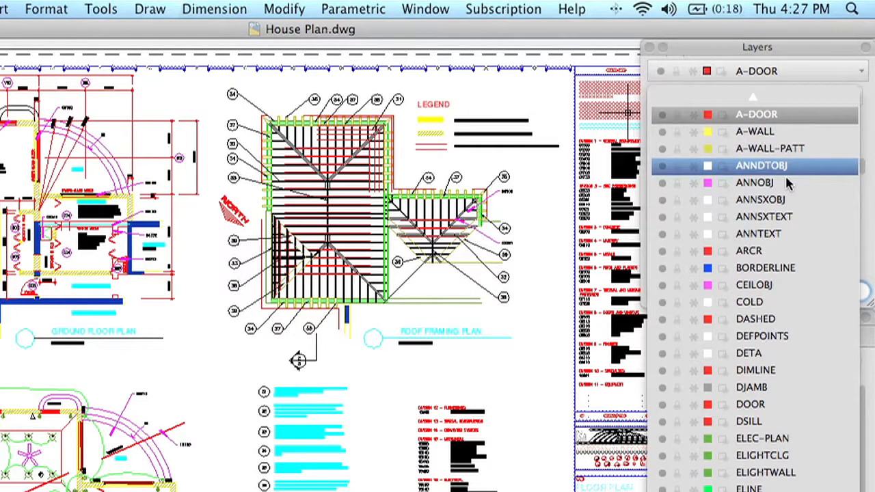
pyautogui.click(708, 183)
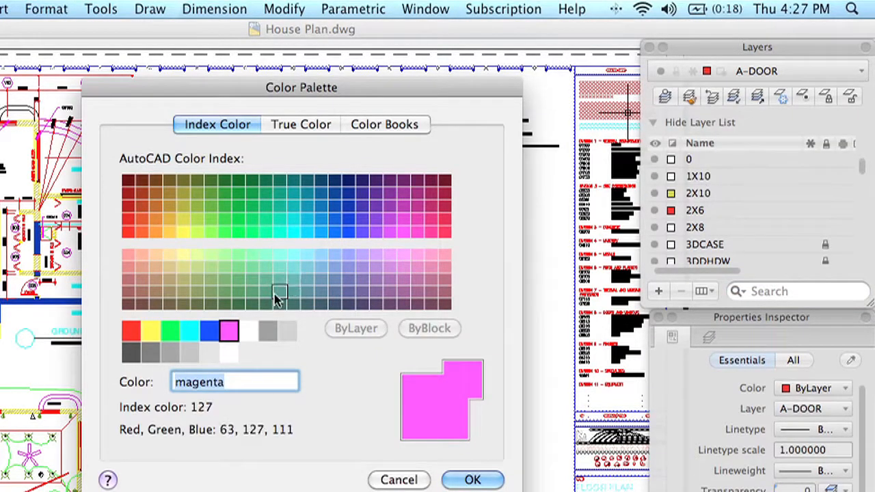
# Set the layer colour to green, then check the current-layer list keeping A-DOOR current
pyautogui.click(175, 328)
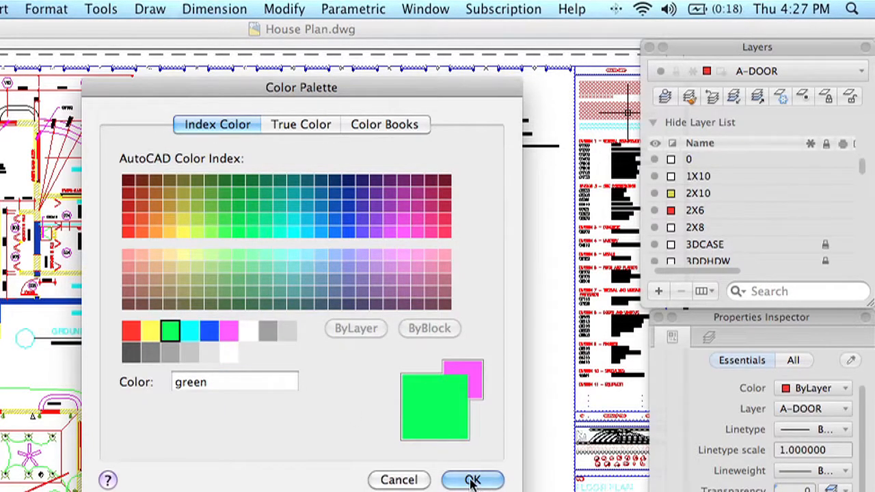
pyautogui.click(472, 482)
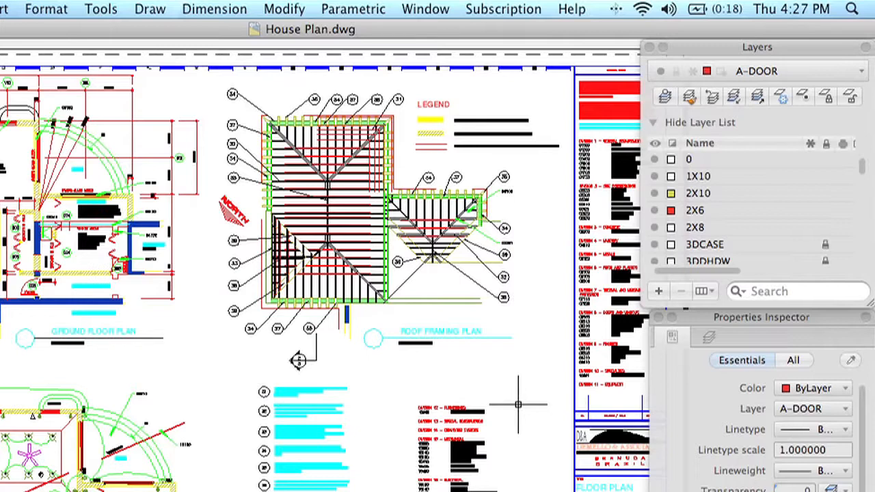
pyautogui.click(820, 69)
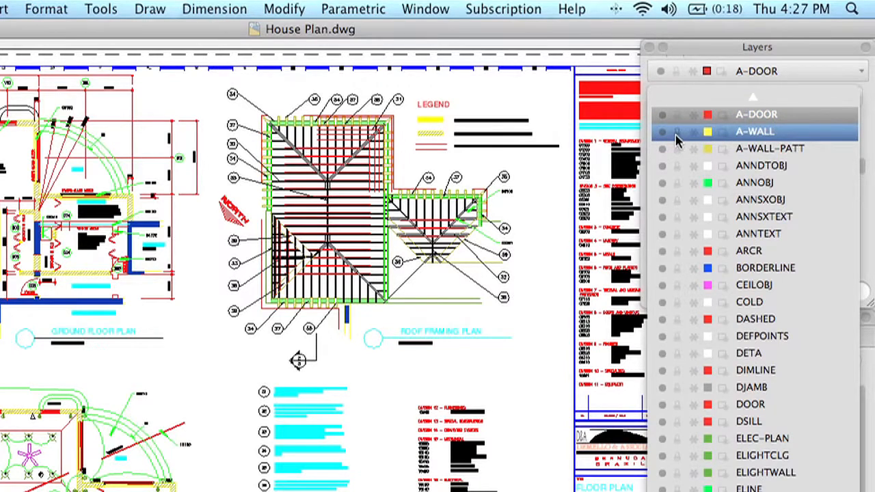
pyautogui.click(809, 78)
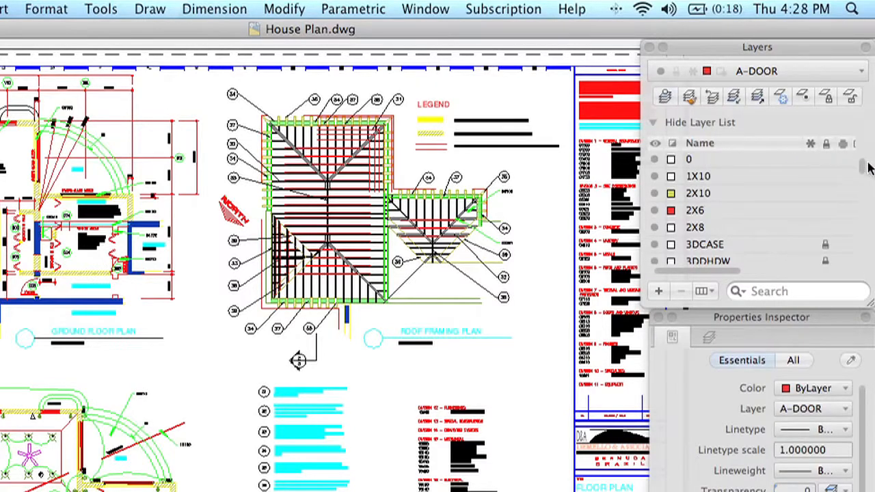
pyautogui.moveTo(863, 170); pyautogui.dragTo(867, 267)
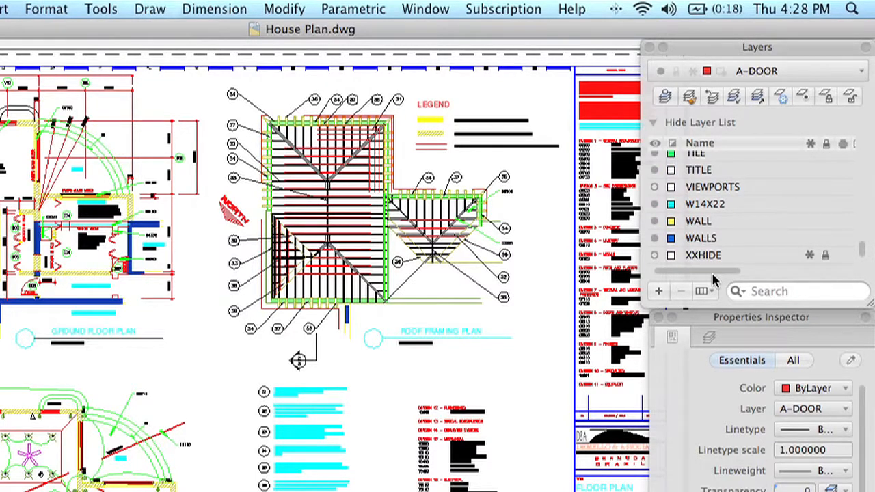
pyautogui.moveTo(710, 272); pyautogui.dragTo(829, 277)
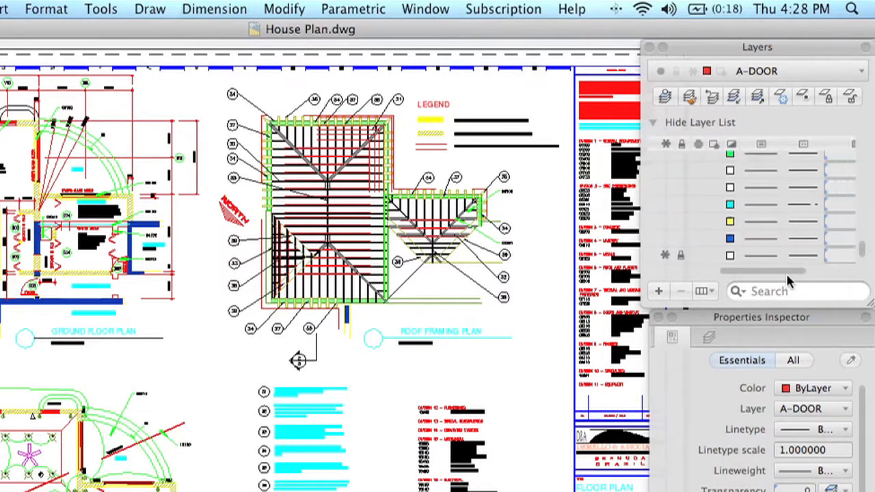
# Float and widen the Layers palette over the drawing, then freeze the W14X22 layer
pyautogui.moveTo(787, 51); pyautogui.dragTo(589, 85)
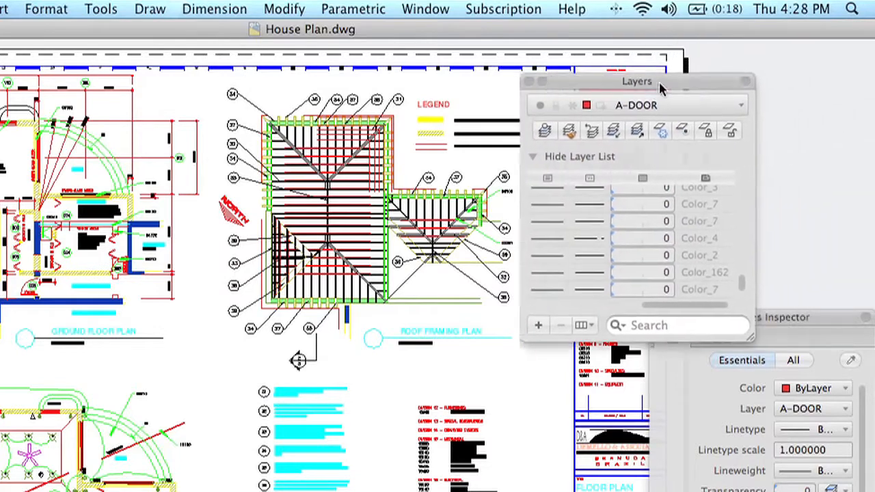
pyautogui.moveTo(446, 205); pyautogui.dragTo(54, 205)
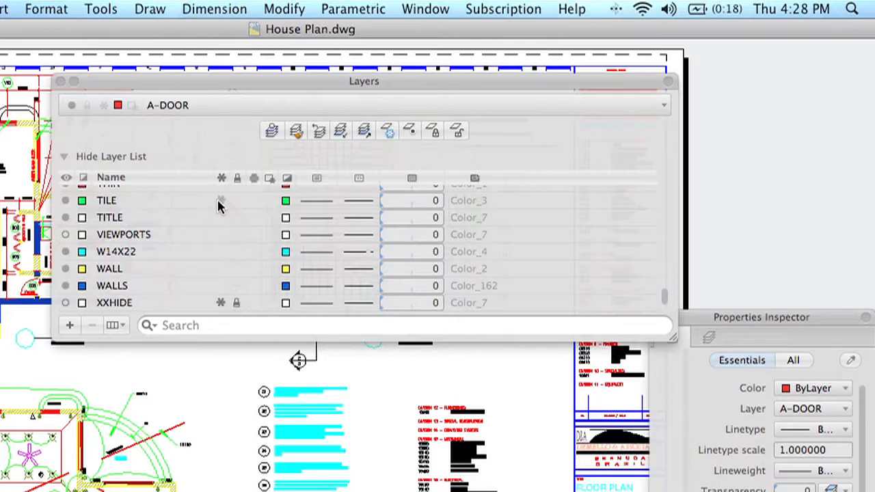
pyautogui.click(221, 252)
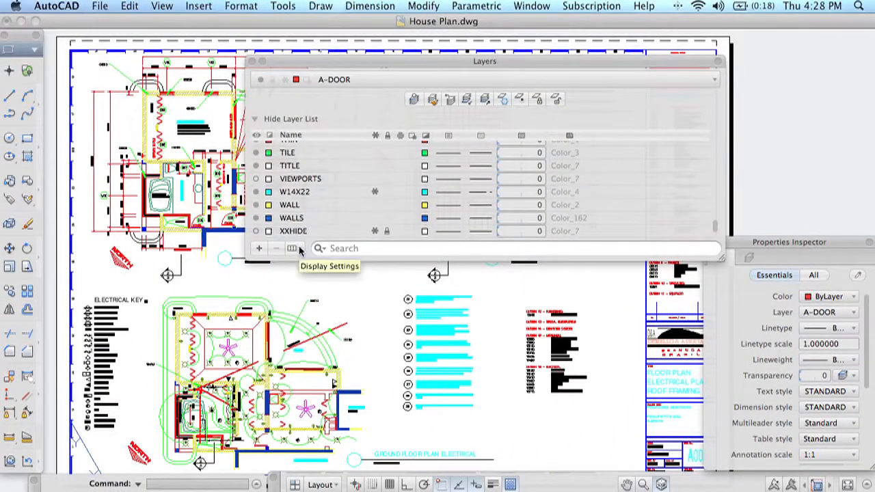
# Review the Display Settings column options and close them unchanged
pyautogui.click(296, 248)
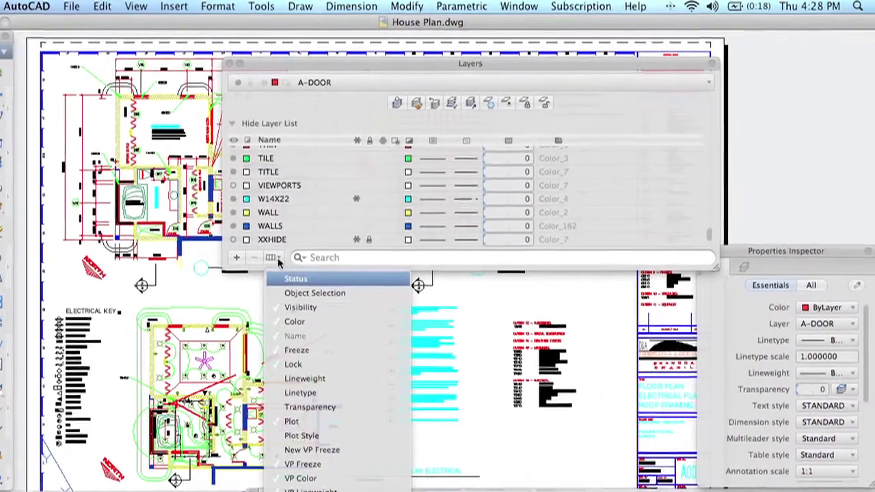
pyautogui.click(274, 249)
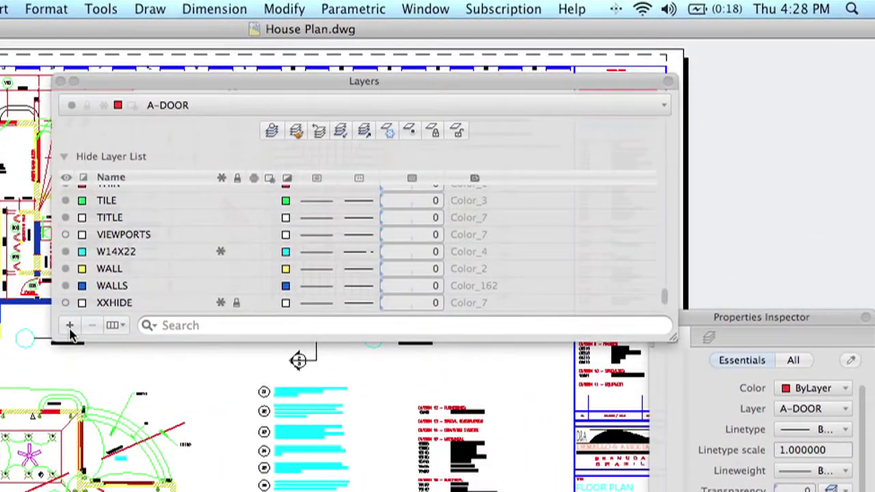
# Create a new layer named Notes, then move into the layer Search field
pyautogui.click(70, 327)
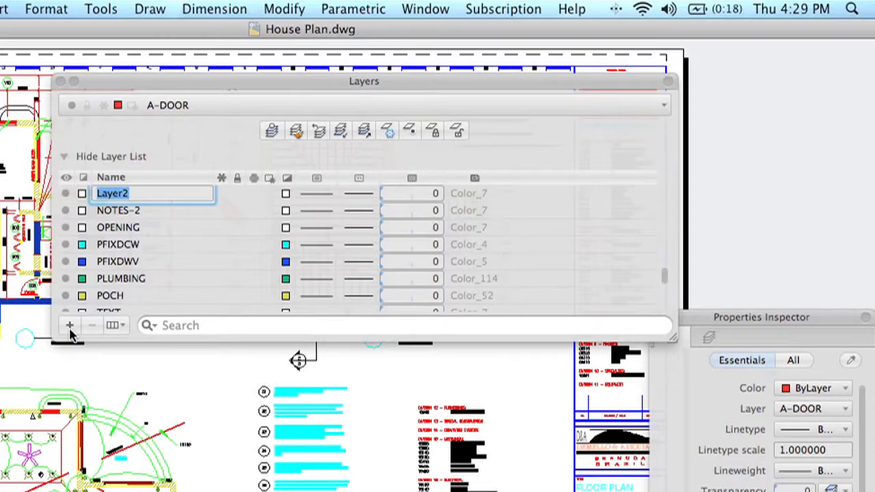
pyautogui.write('Notes')
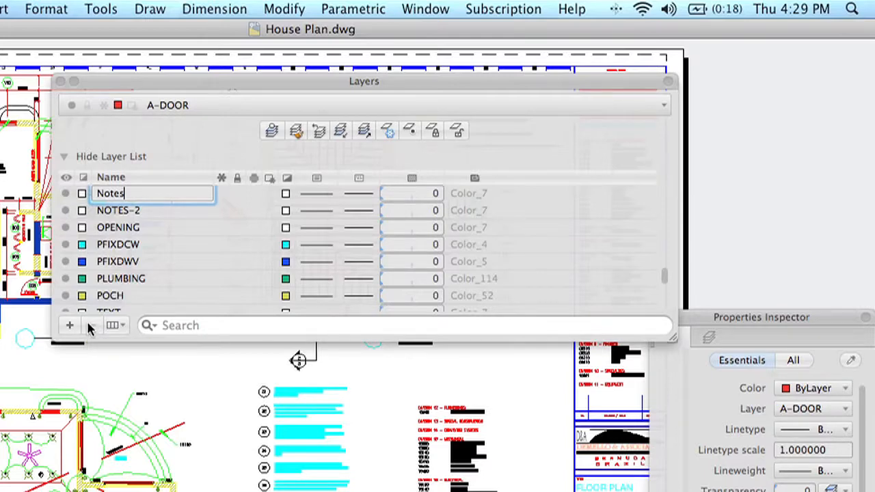
pyautogui.click(171, 295)
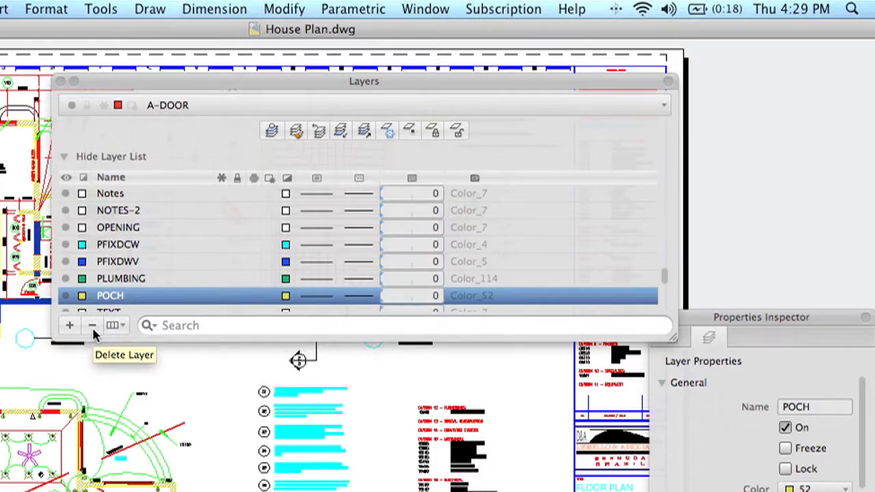
pyautogui.click(227, 324)
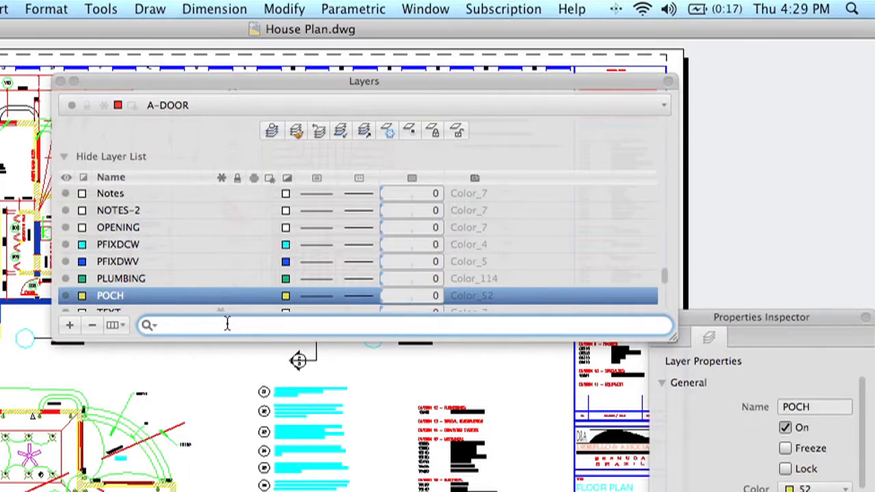
pyautogui.write('Door')
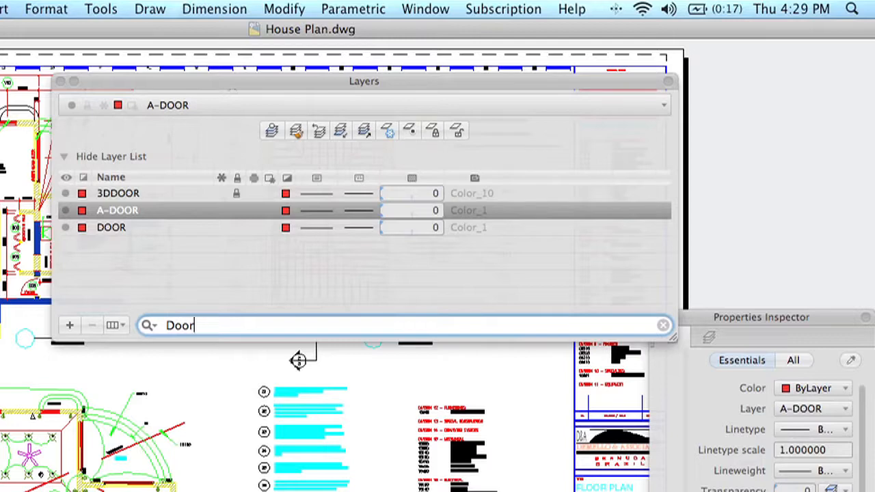
# Use the Layers title-bar menu to collapse the palettes into icons
pyautogui.rightClick(243, 86)
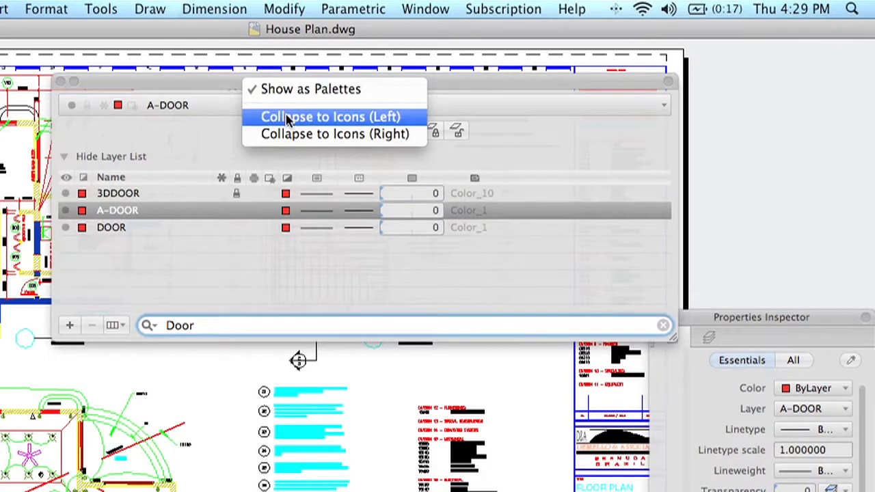
pyautogui.press('Escape')
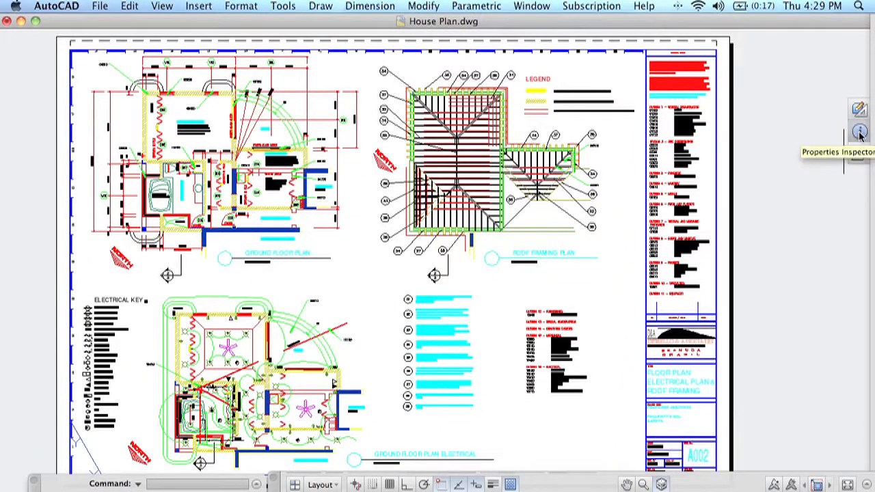
# Expand the Layers palette, hide its layer list and narrow it to a compact toolbar
pyautogui.click(860, 156)
pyautogui.write('Door')
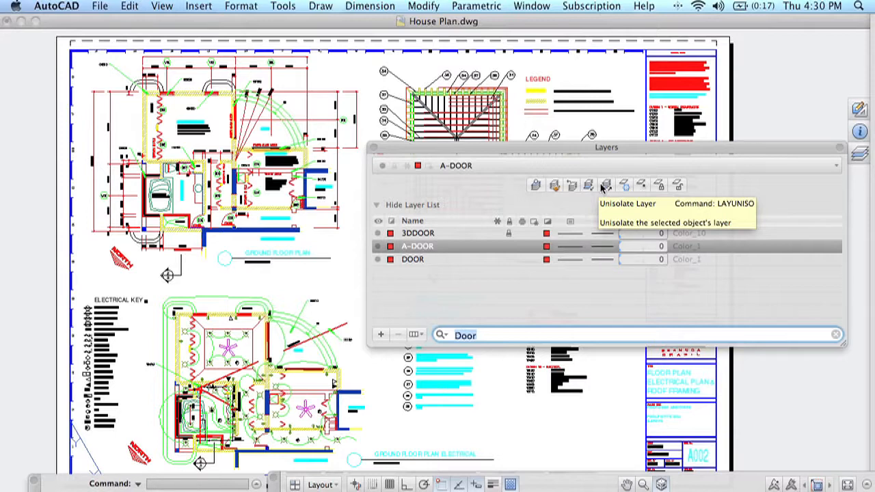
pyautogui.click(377, 205)
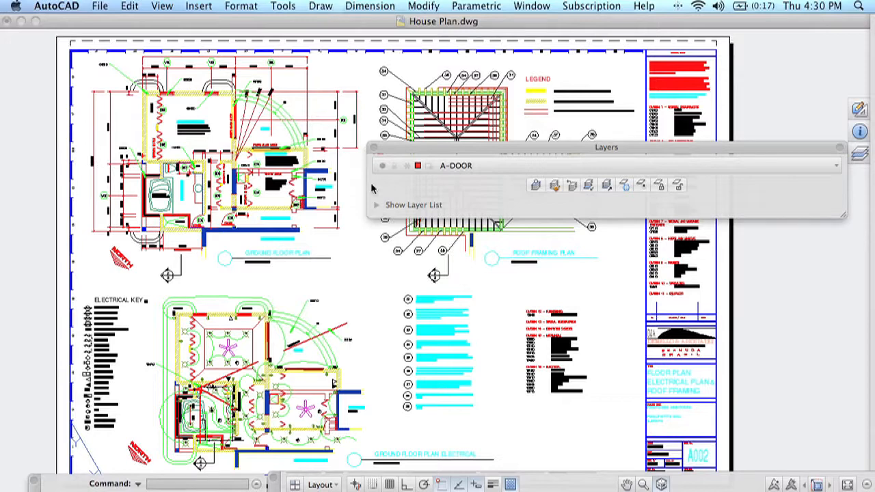
pyautogui.moveTo(370, 183); pyautogui.dragTo(680, 183)
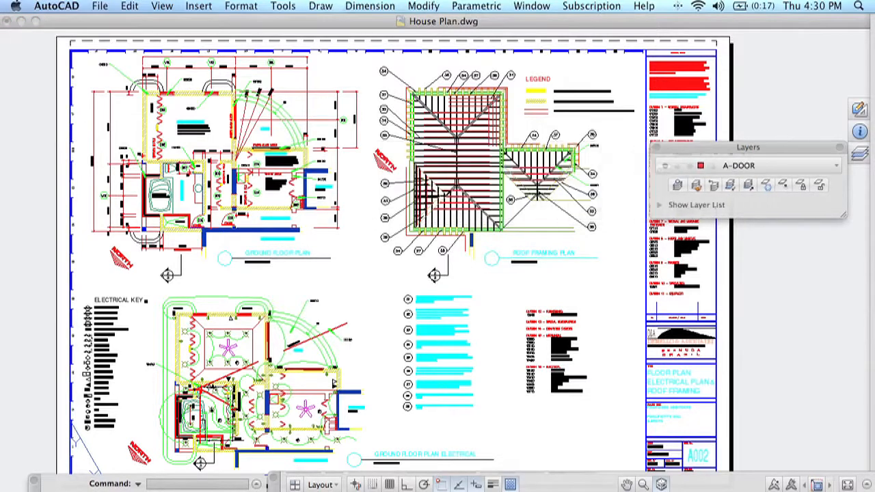
pyautogui.click(693, 185)
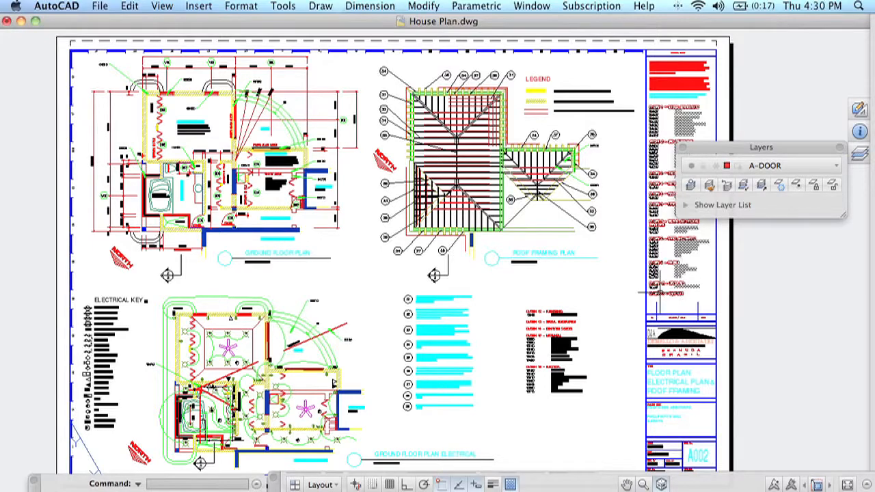